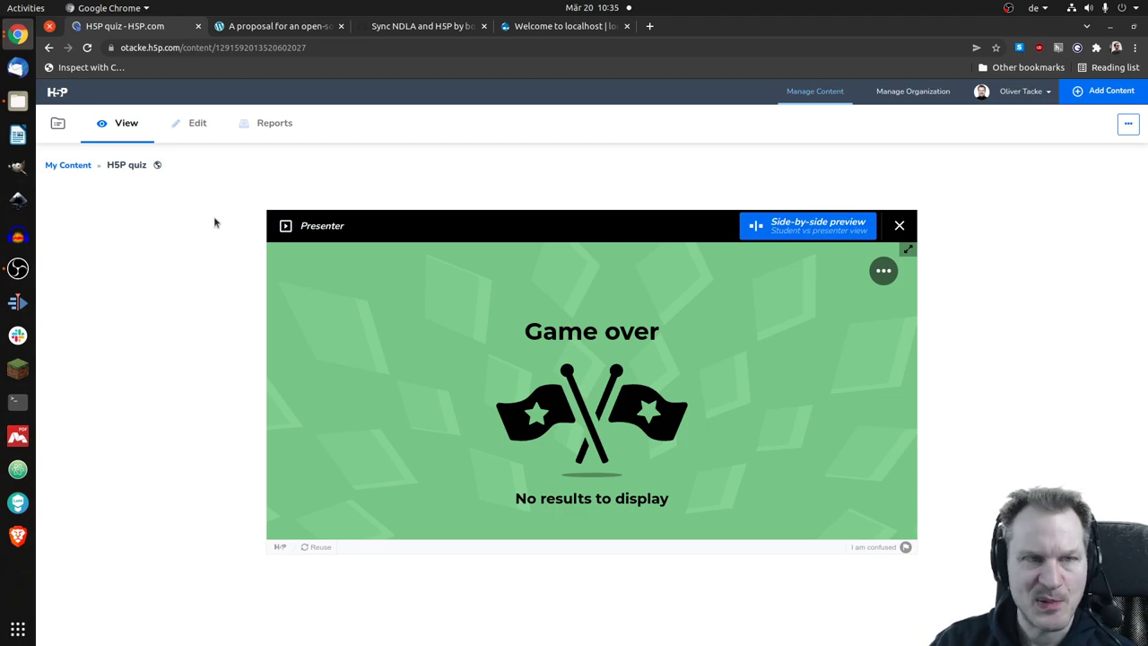
Return to the proposal article and bring its demo activity links and example login users into view
click(286, 31)
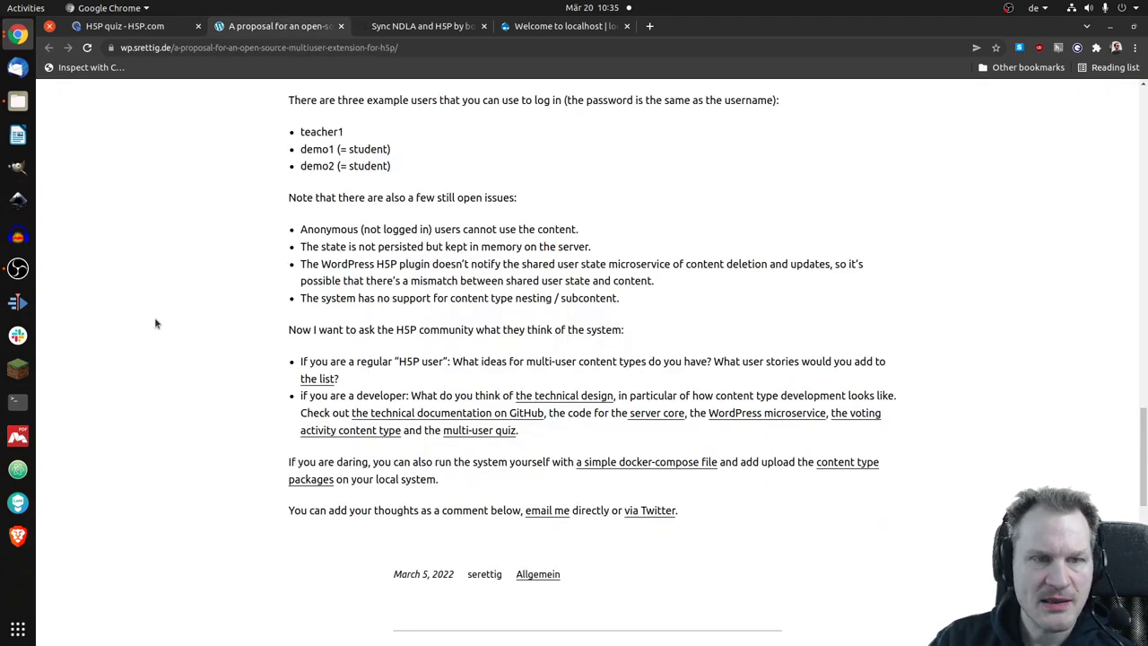
scroll(218, 315, up, 10)
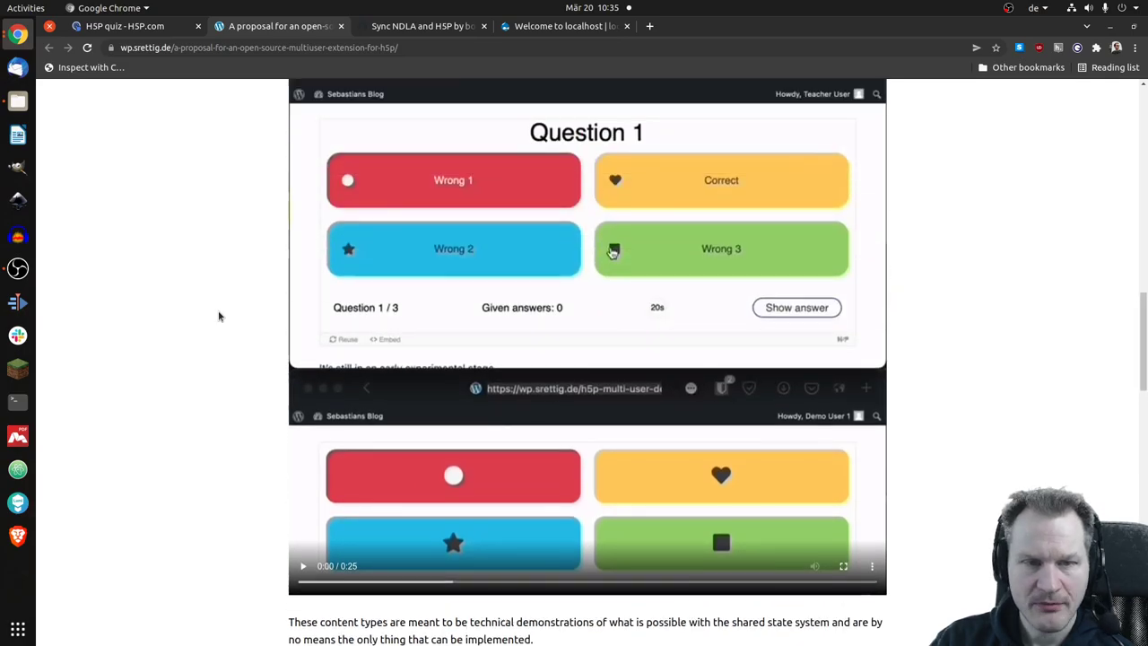
scroll(218, 315, up, 6)
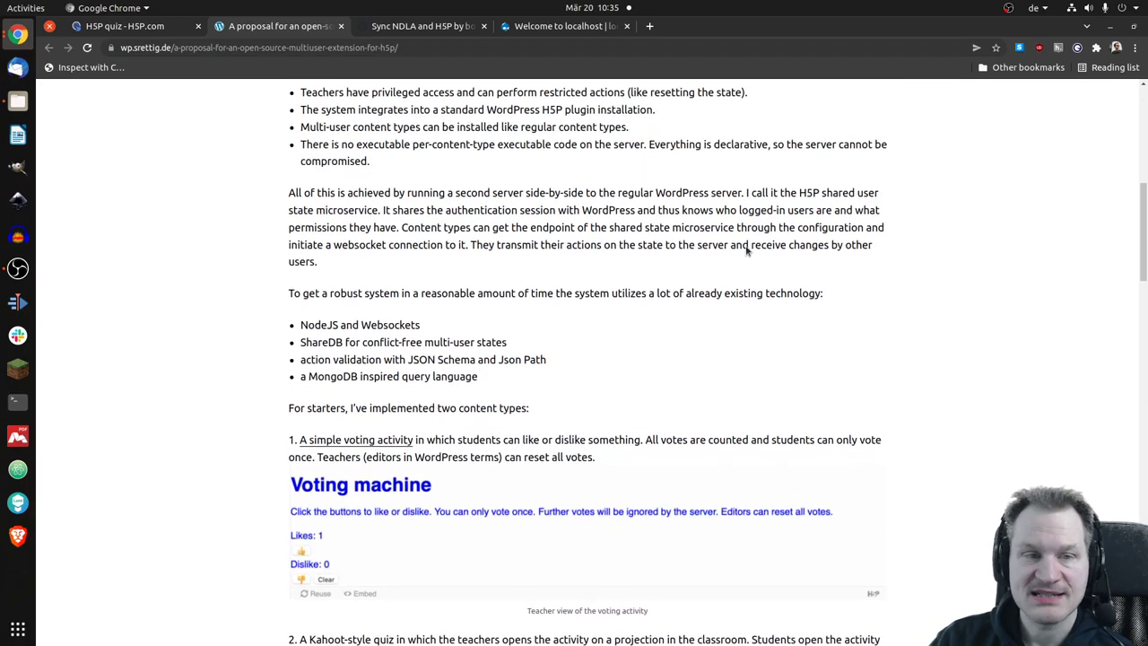
scroll(804, 179, up, 6)
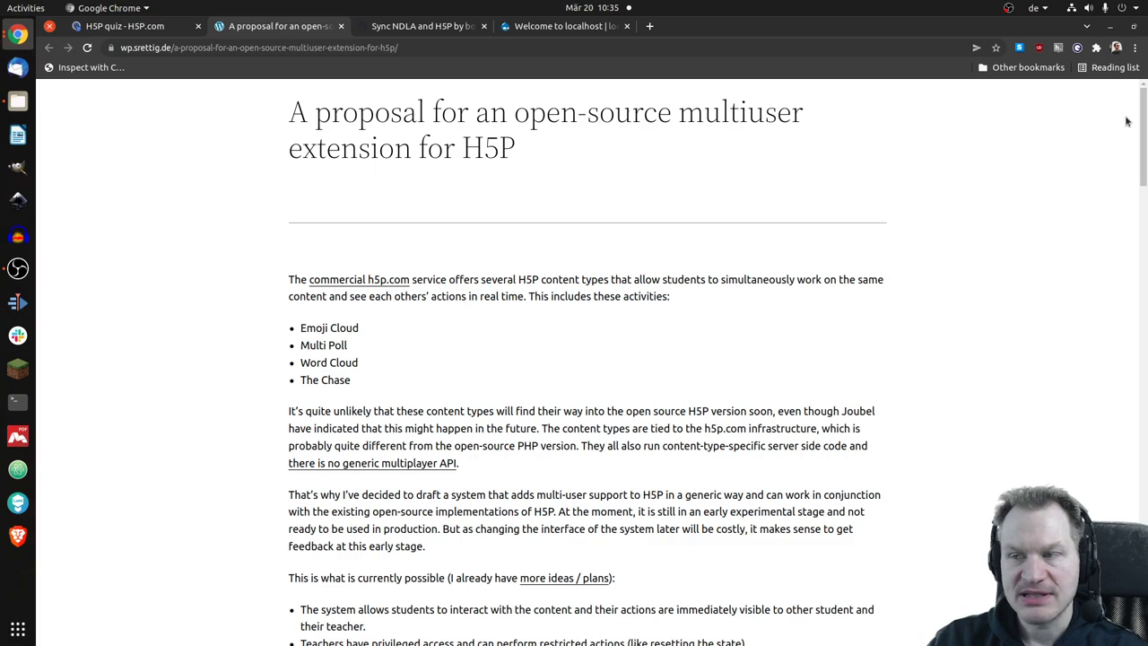
drag(1143, 116, 1096, 401)
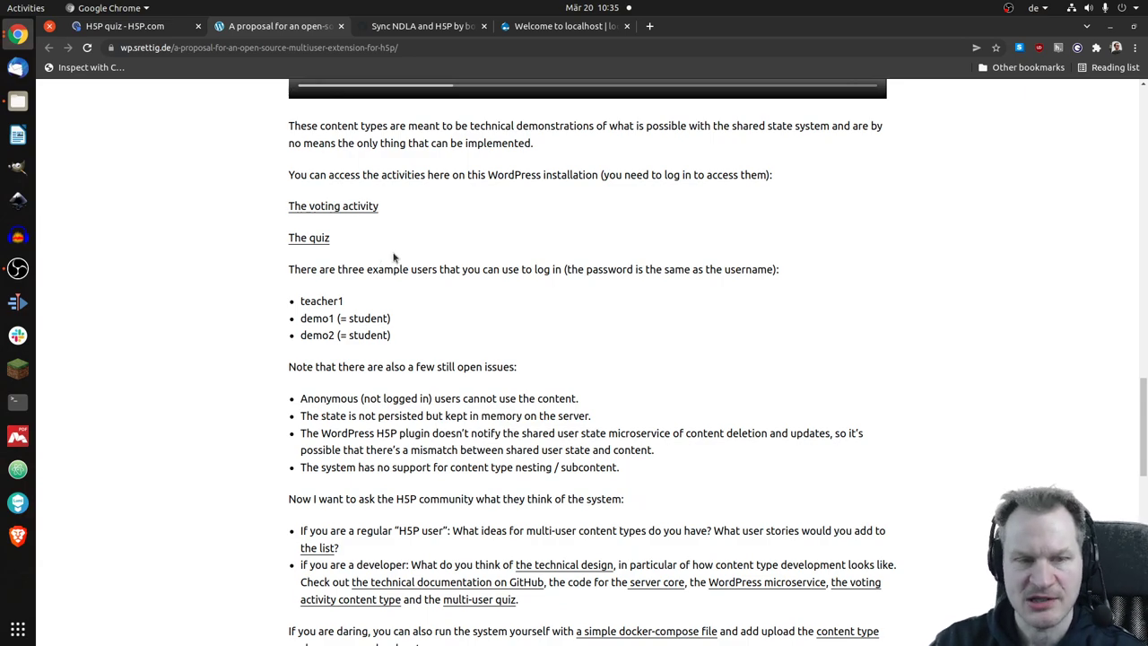
Copy the article's web address and open 'The quiz' link in a new tab
click(440, 47)
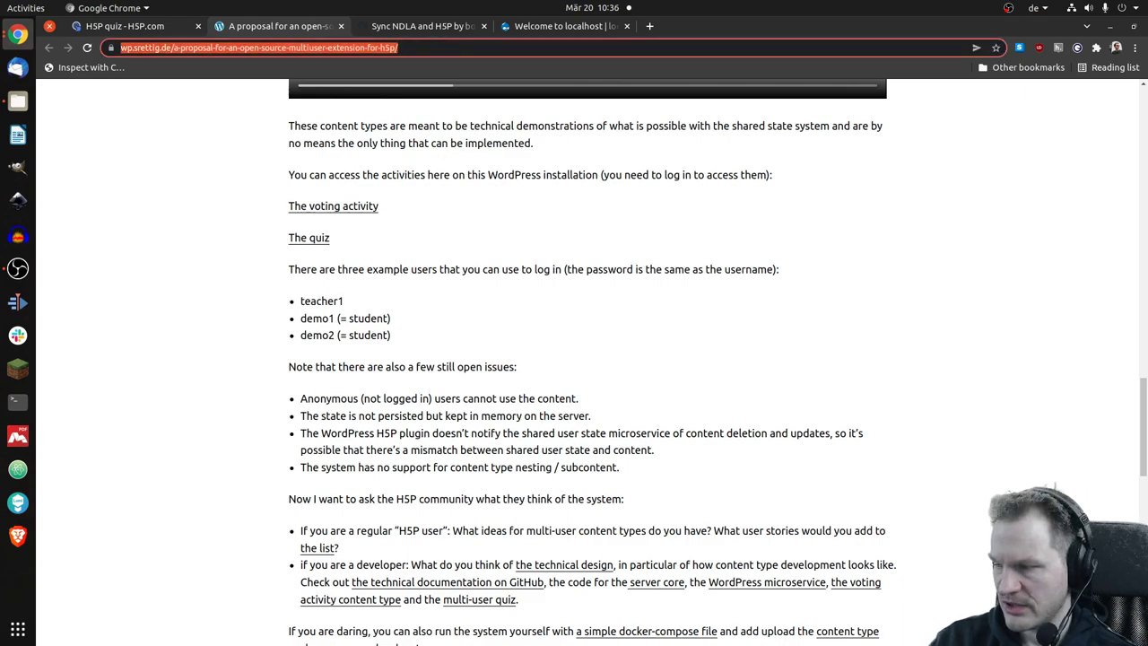
key(alt+Tab)
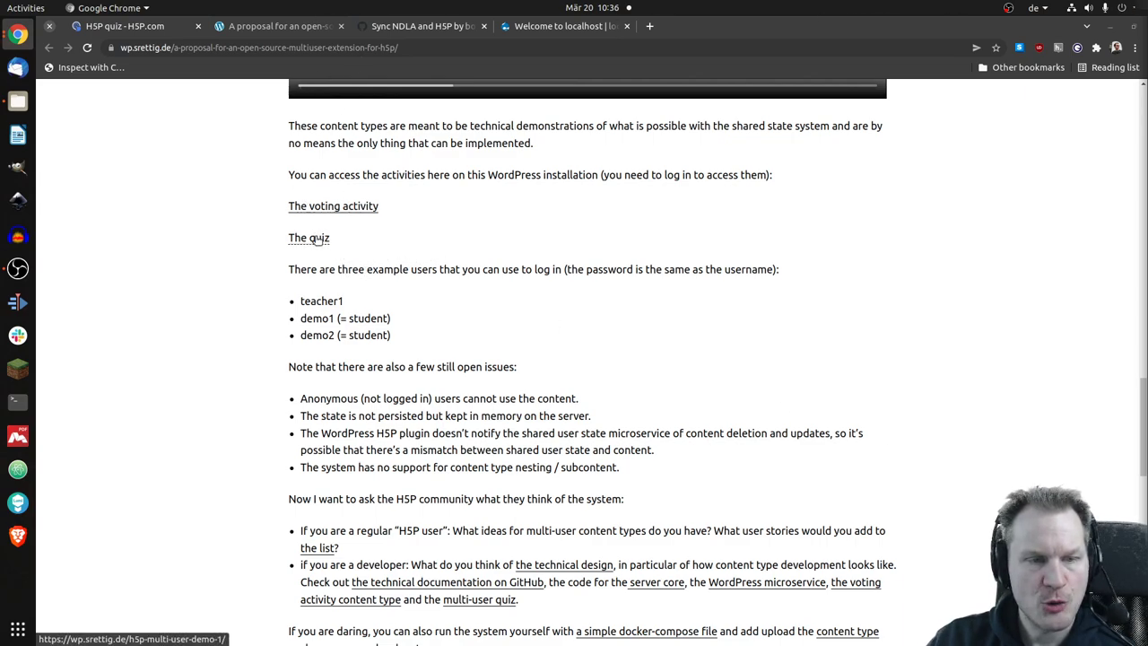
right_click(316, 238)
click(376, 248)
Switch to the H5P multi-user demo 1: Quiz tab and copy its web address
key(ctrl+Tab)
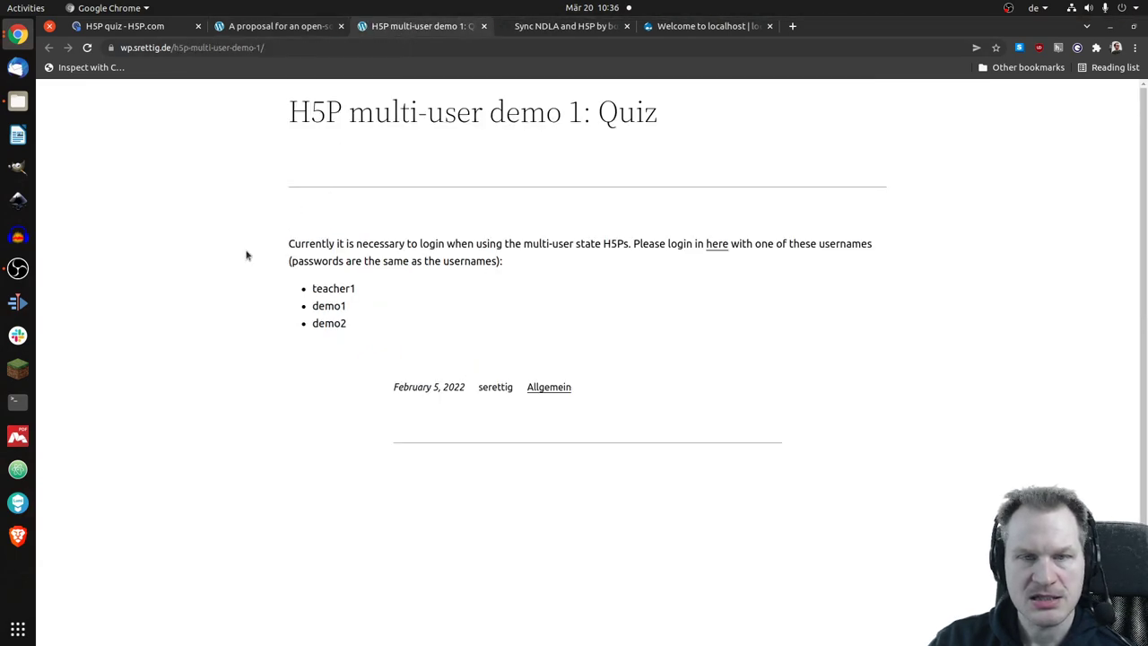
click(314, 52)
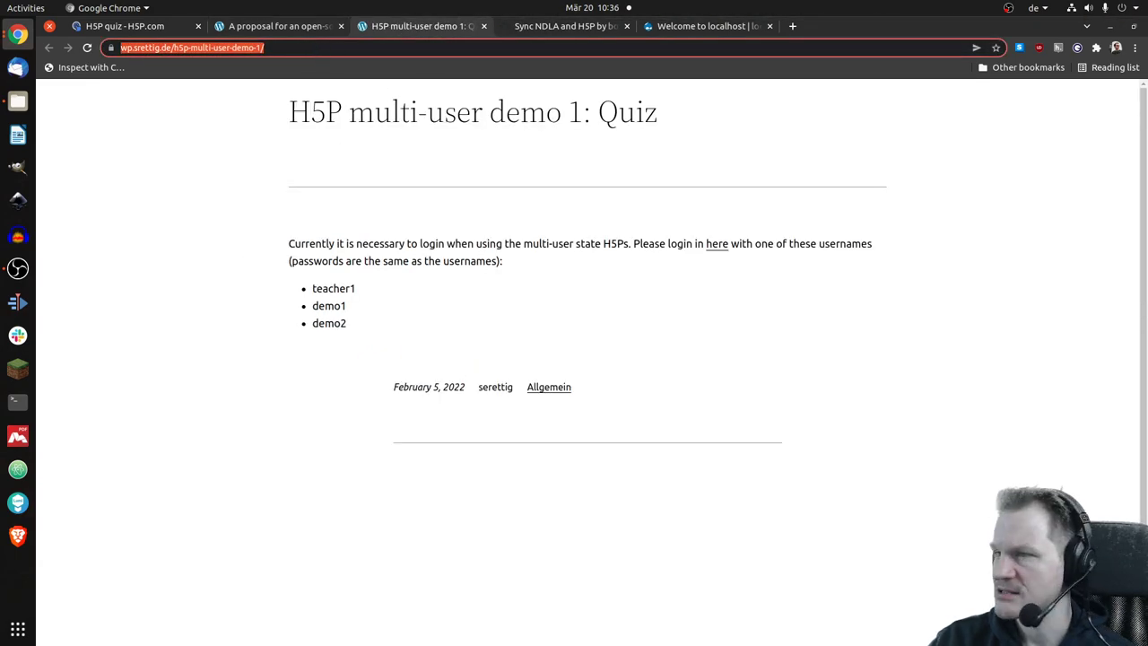
key(alt+Tab)
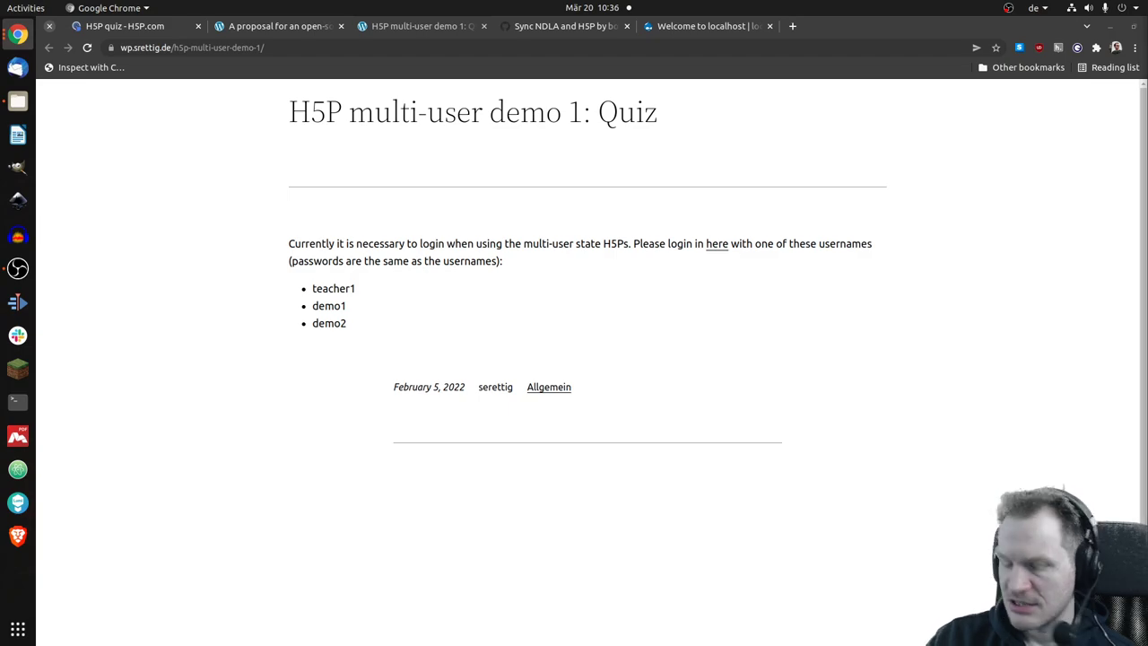
click(832, 181)
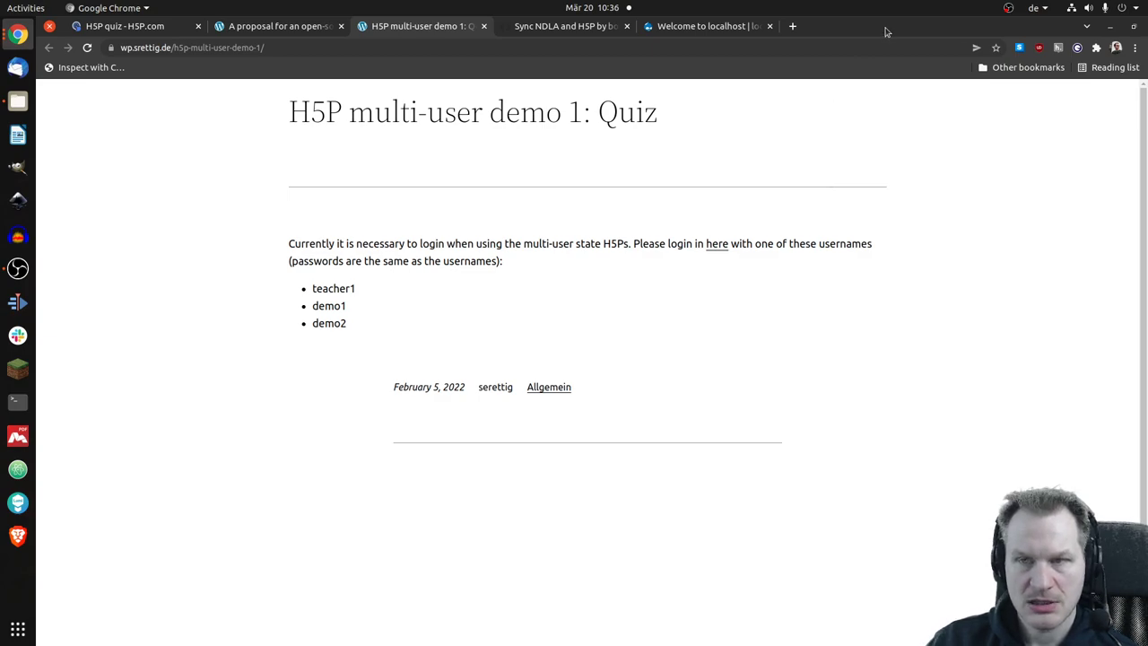
Arrange the quiz page on the left and a private Incognito copy on the right
key(super+Left)
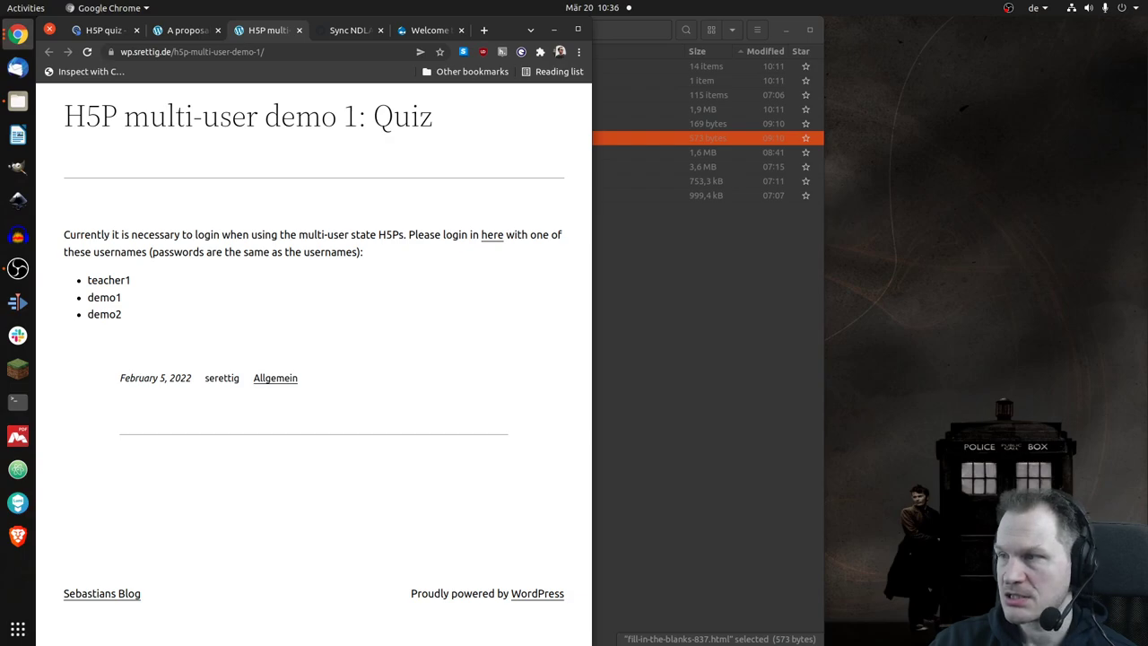
key(ctrl+shift+n)
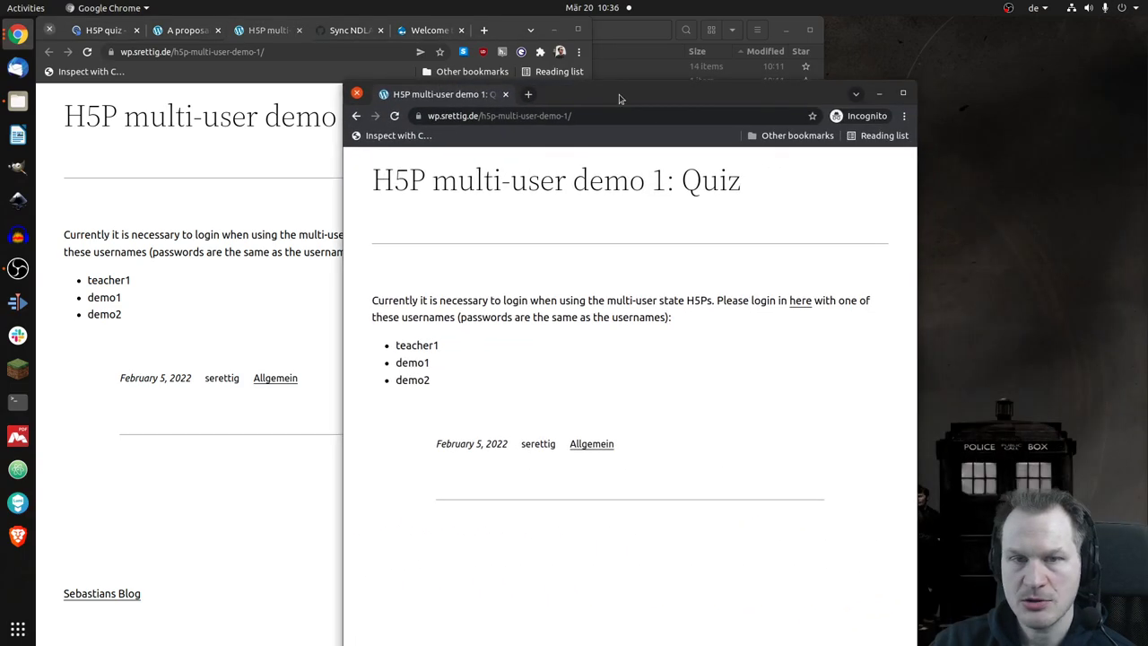
key(super+Right)
click(467, 183)
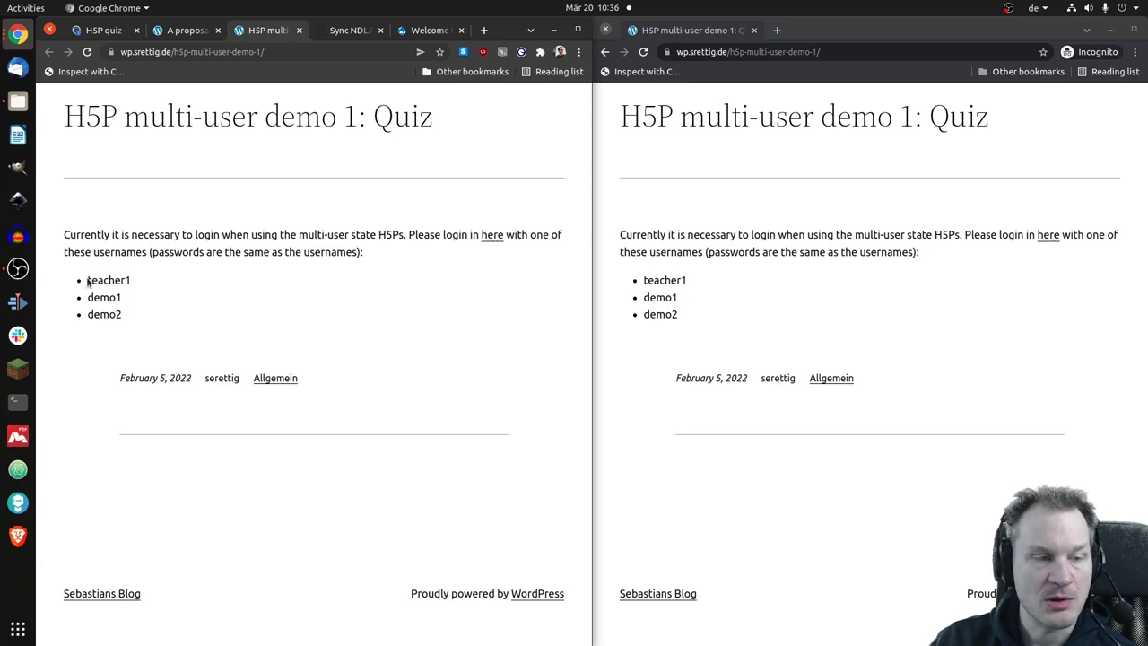
Log the left window in with the teacher demo account's username and password
drag(88, 279, 131, 281)
key(ctrl+c)
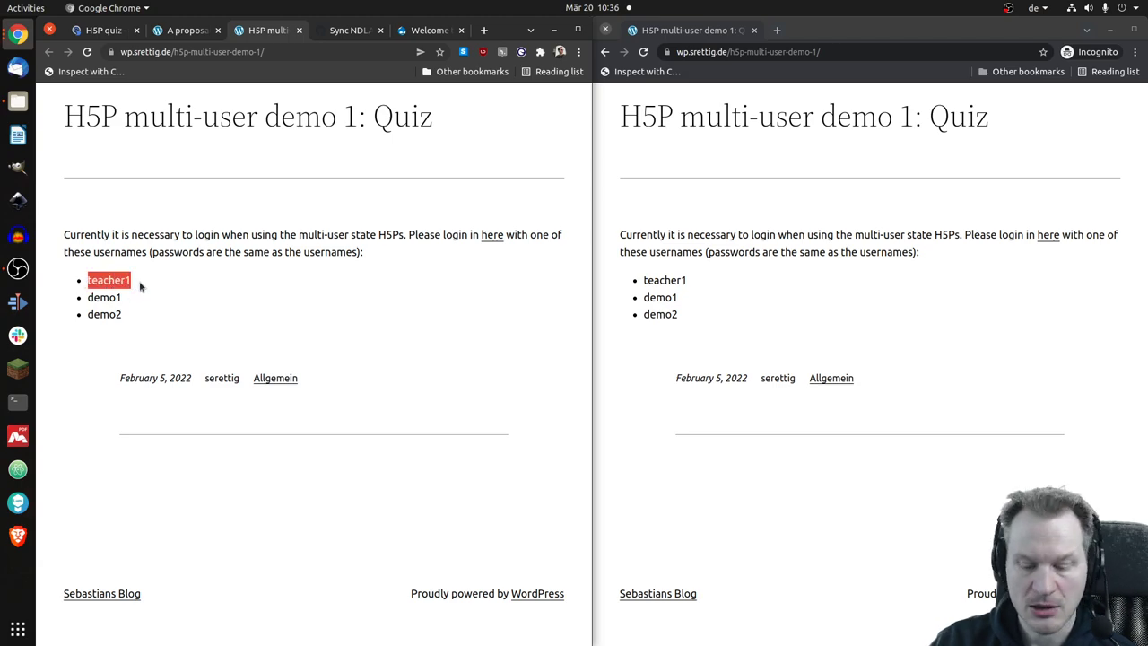
click(493, 236)
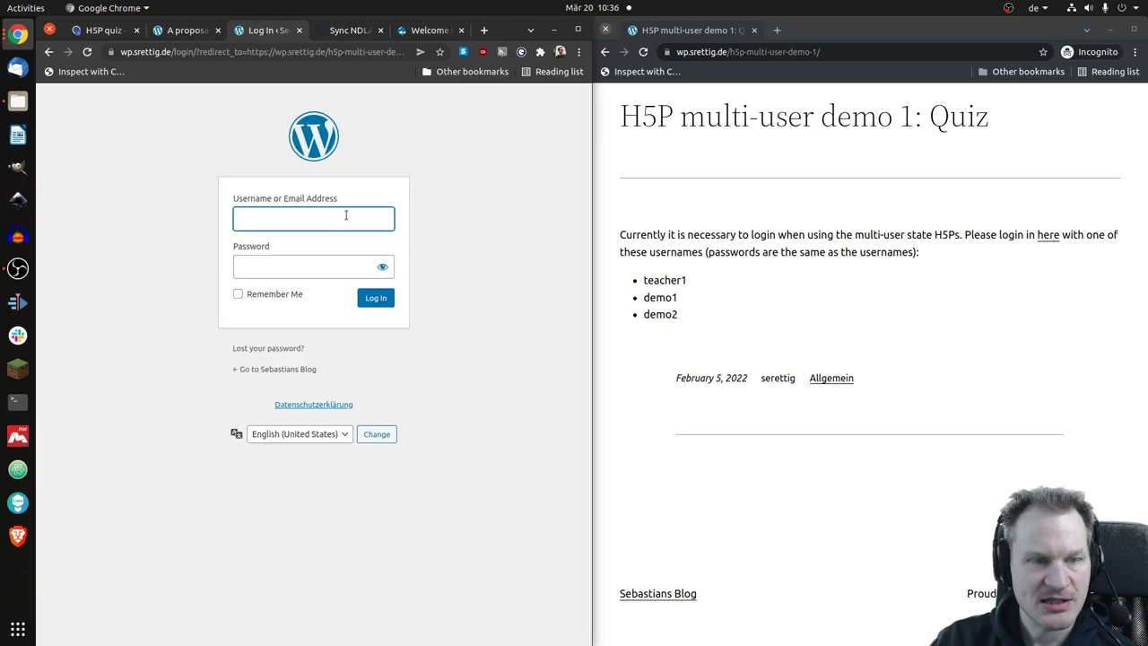
key(ctrl+v)
click(323, 266)
key(ctrl+v)
click(375, 298)
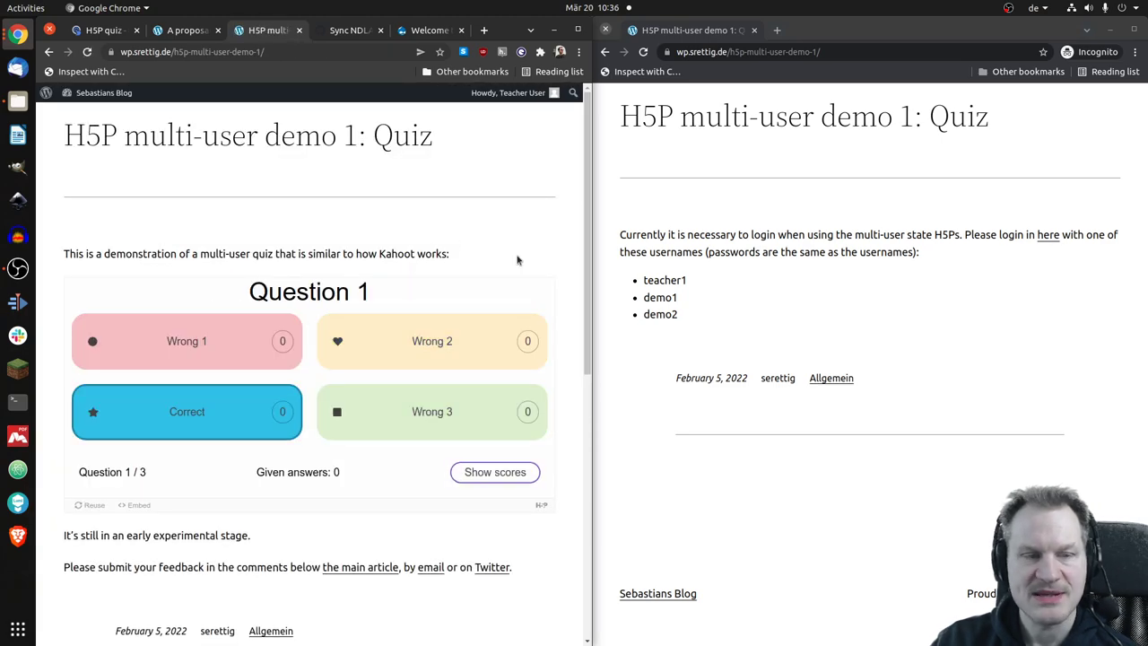
Log the private window in with the demo student account, then show the teacher's Question 1 scores
click(766, 209)
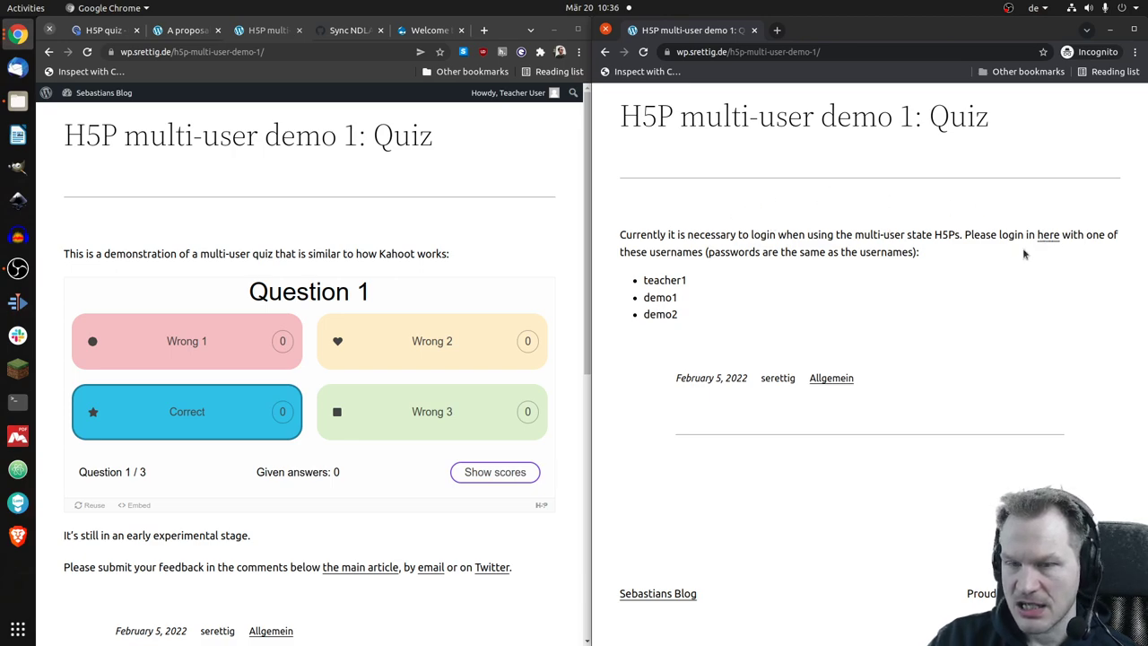
drag(646, 297, 699, 306)
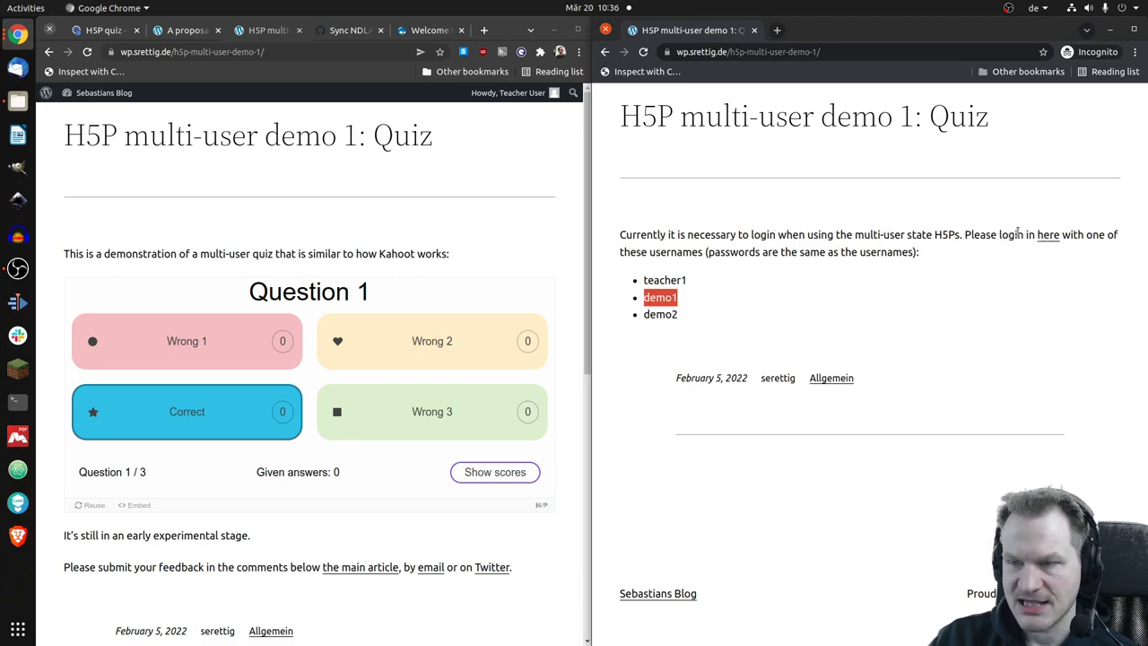
click(1049, 237)
middle_click(881, 217)
middle_click(868, 266)
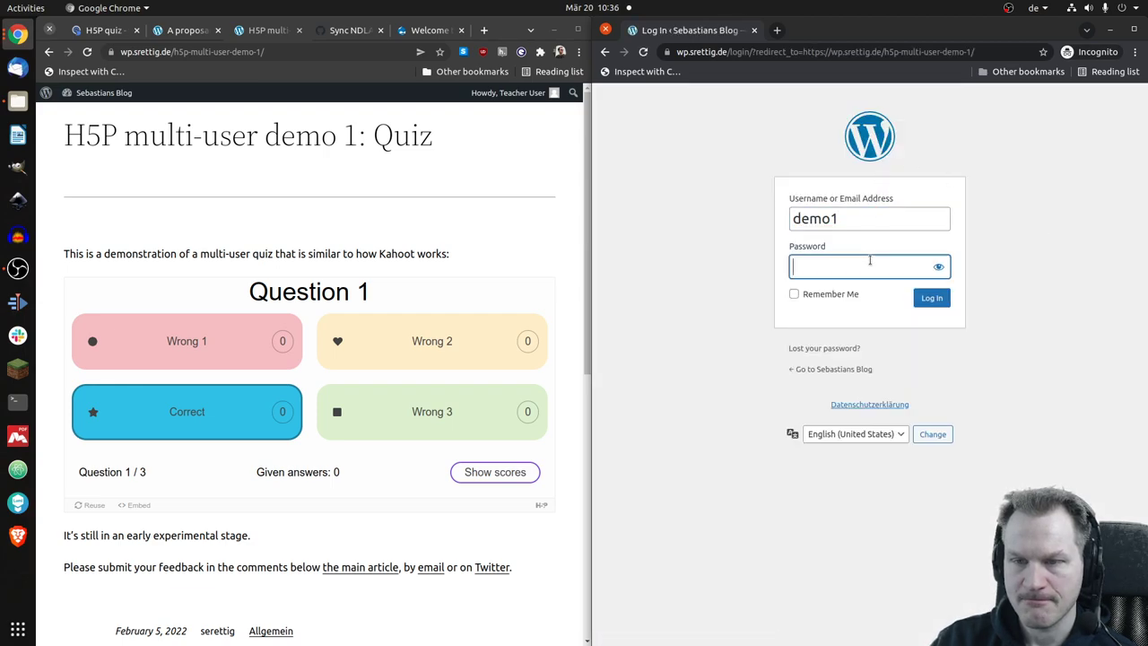
click(932, 298)
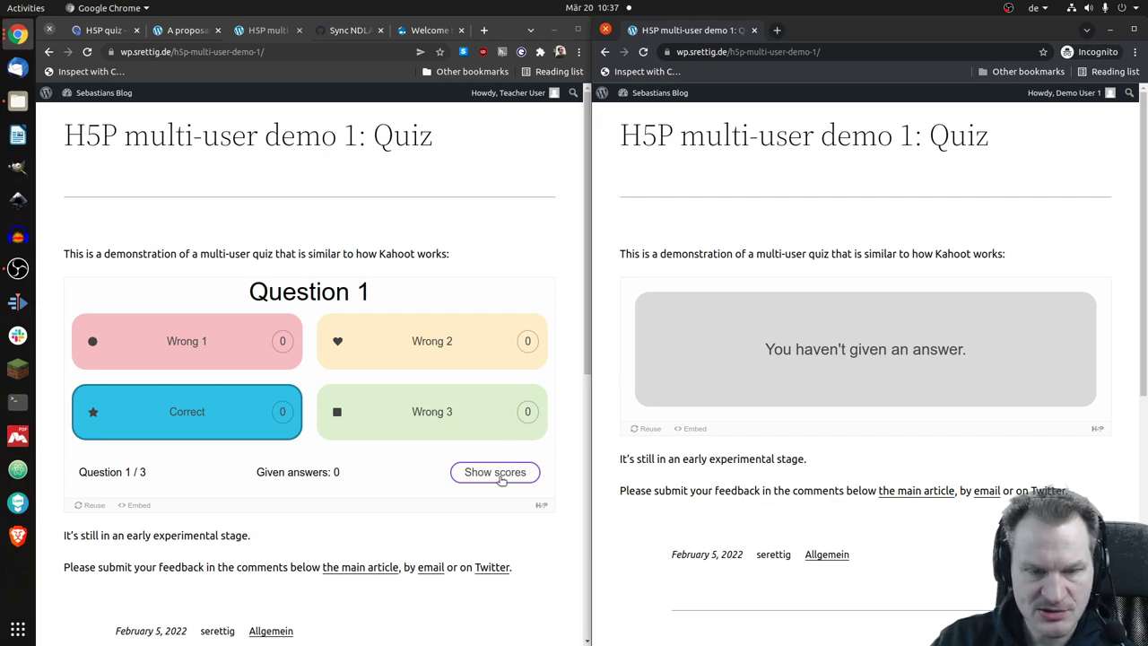
click(499, 477)
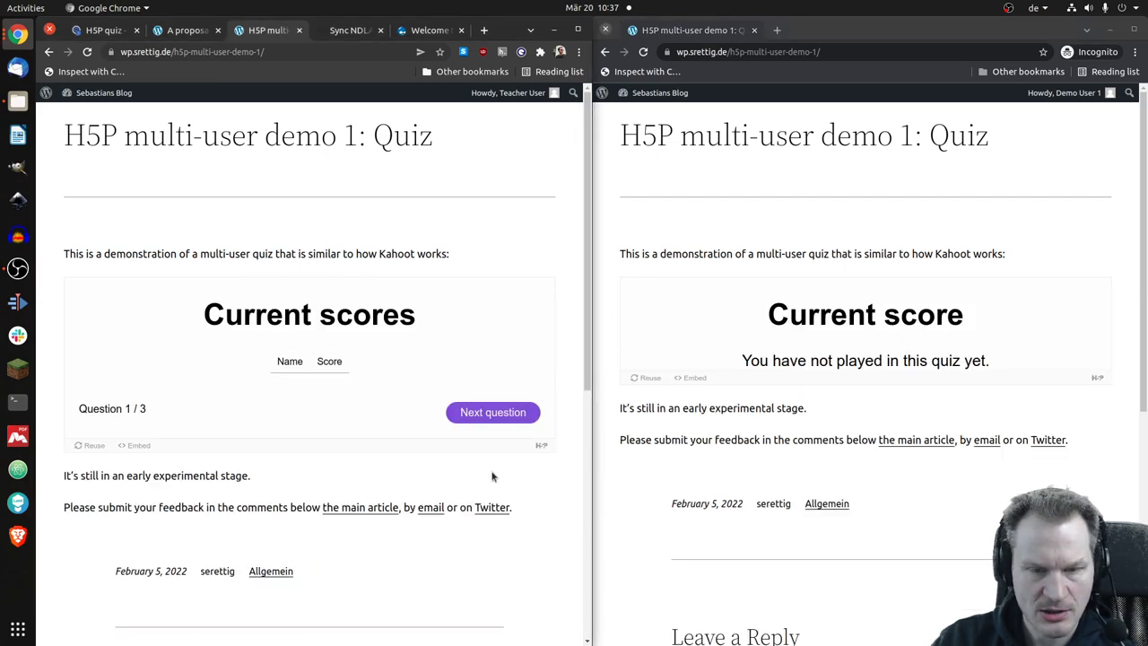
Advance to Question 2, answer the star tile as student, and show scores with Demo User 1 at 0
click(490, 404)
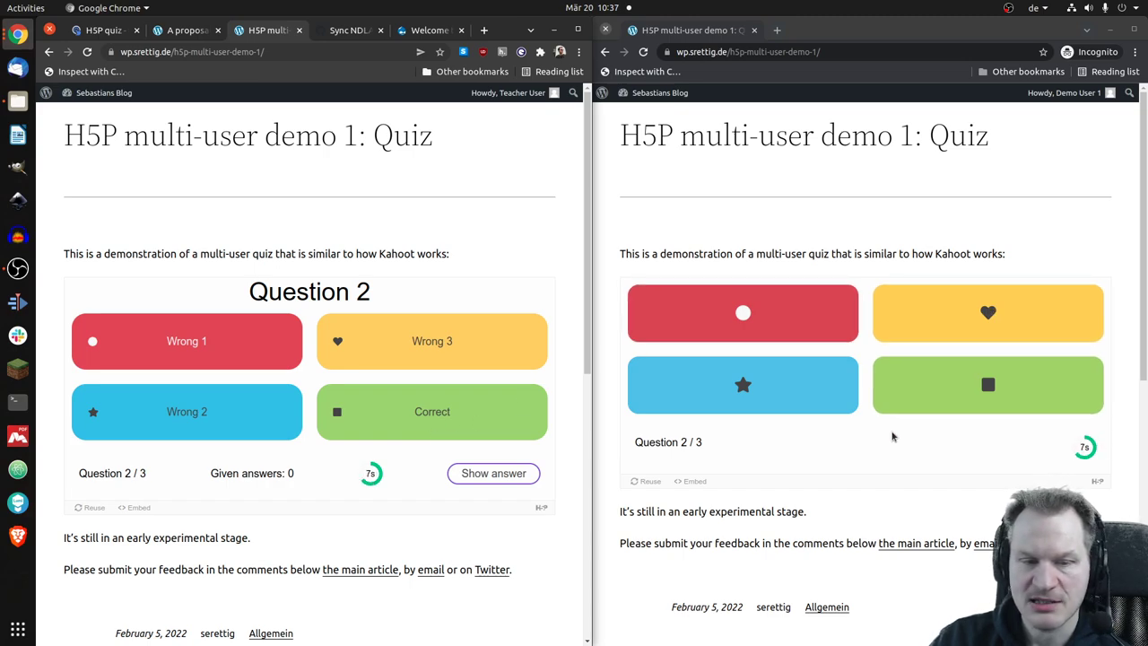
click(764, 392)
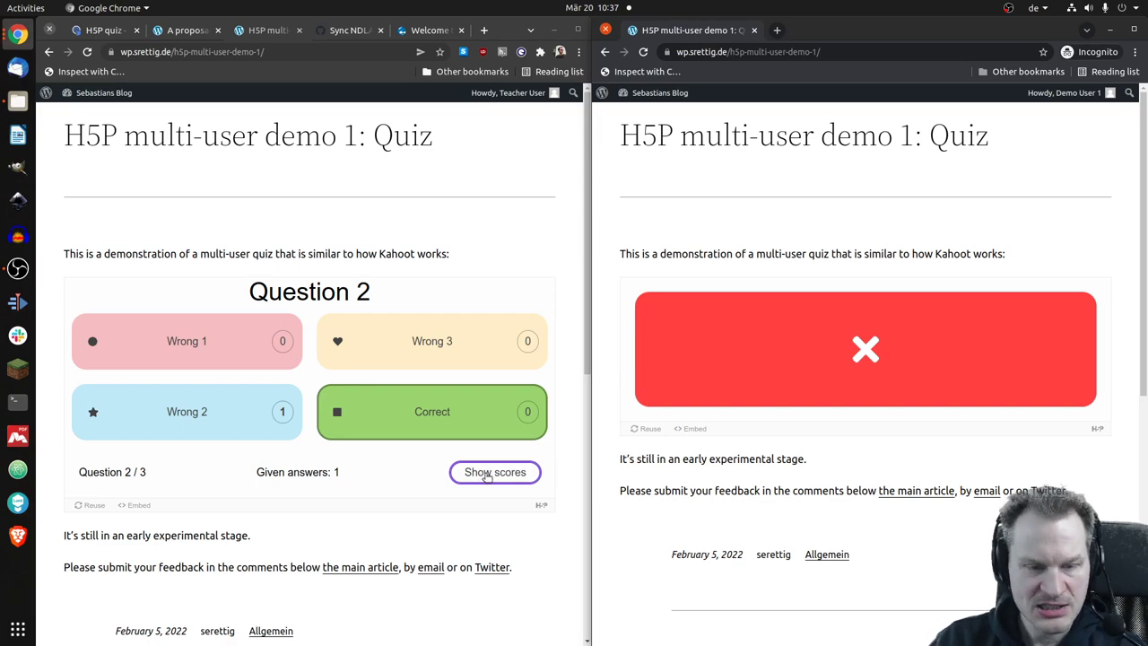
click(484, 476)
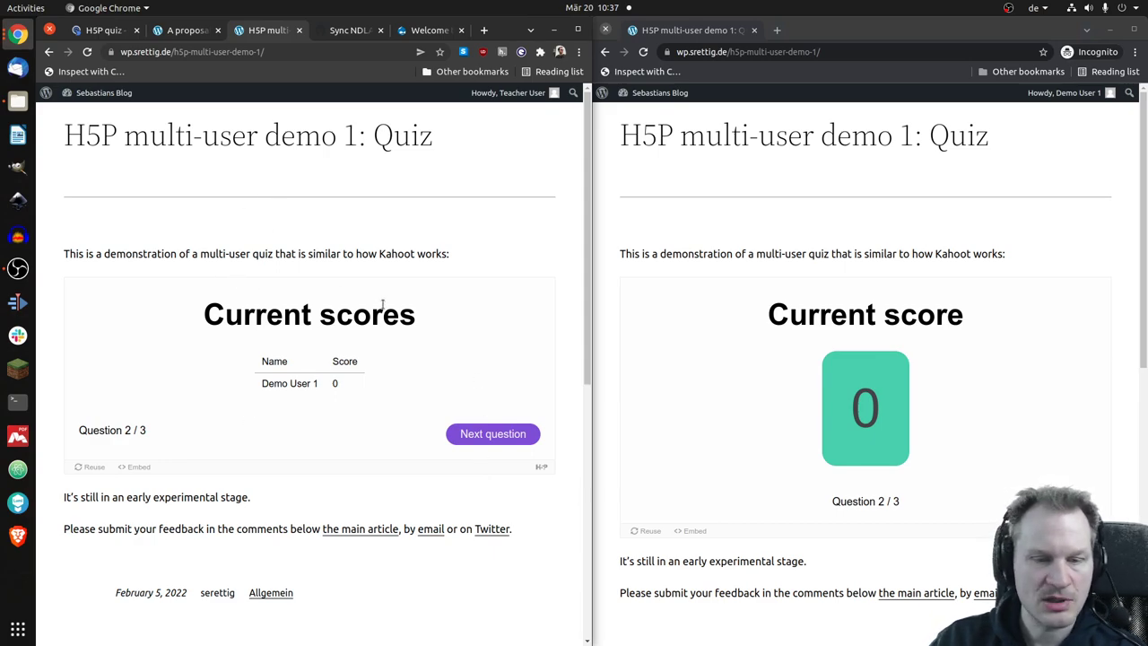
Advance to Question 3, answer the star tile as student, reveal the answer, and close the Incognito window
click(487, 433)
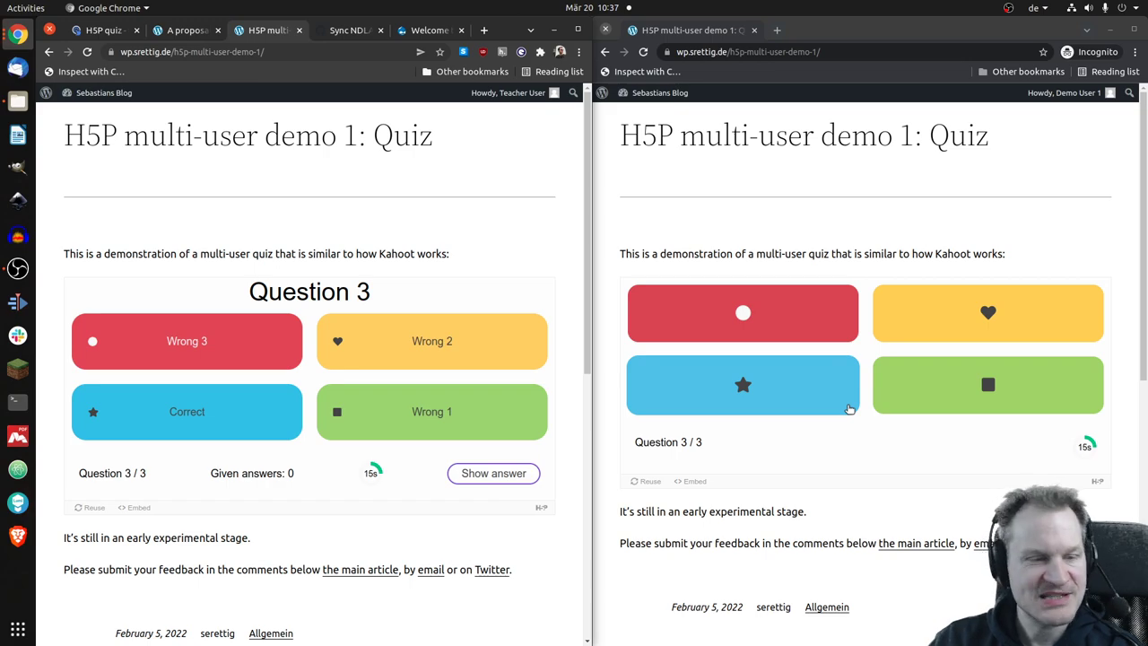
click(758, 383)
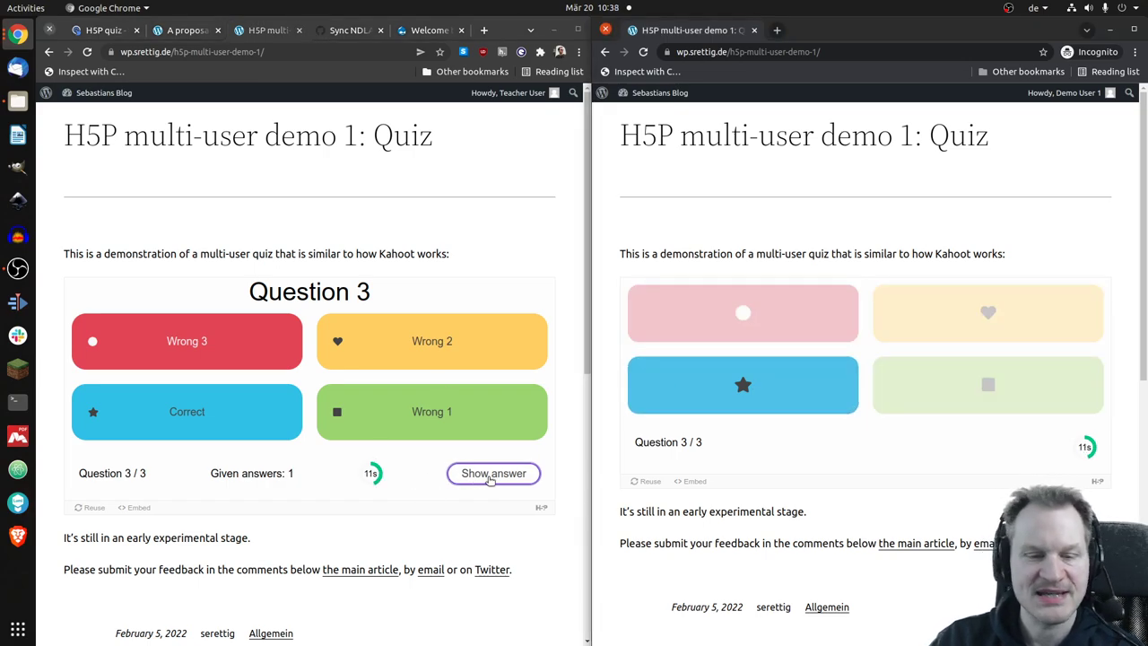
click(495, 475)
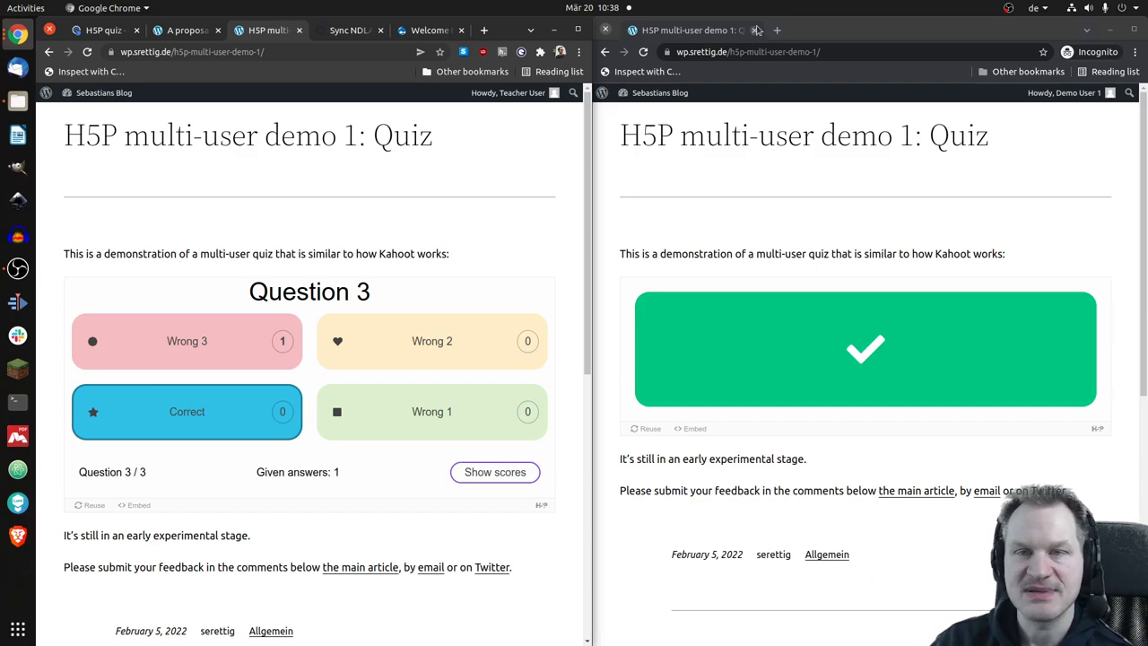
click(756, 30)
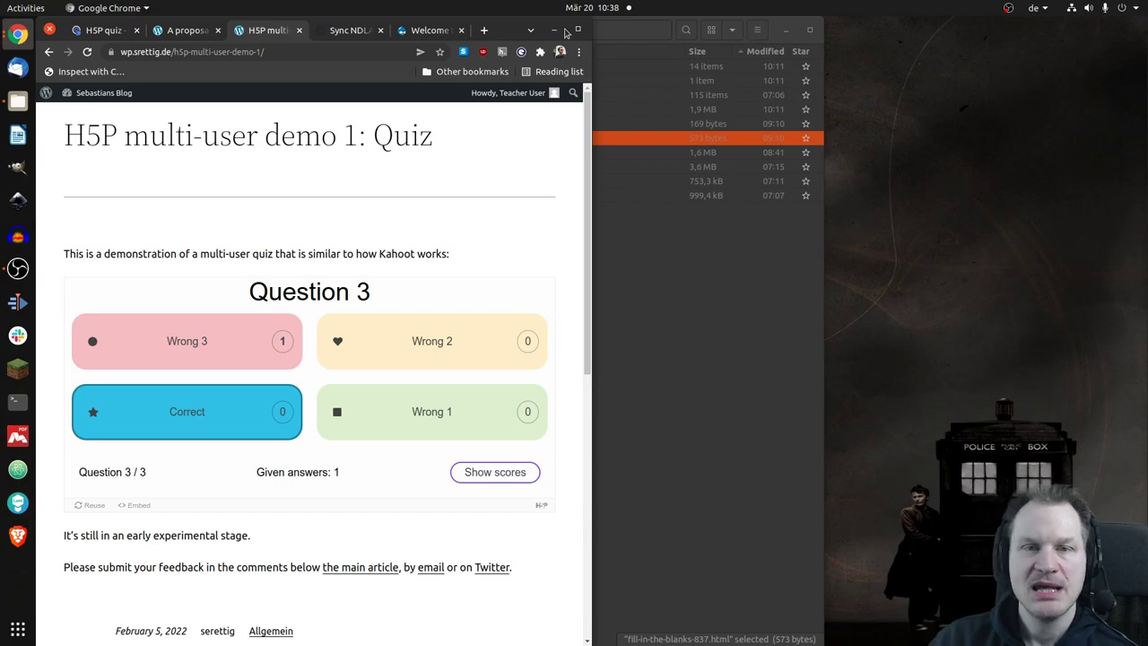
Maximize the Chrome window showing the teacher's Question 3 results
click(578, 30)
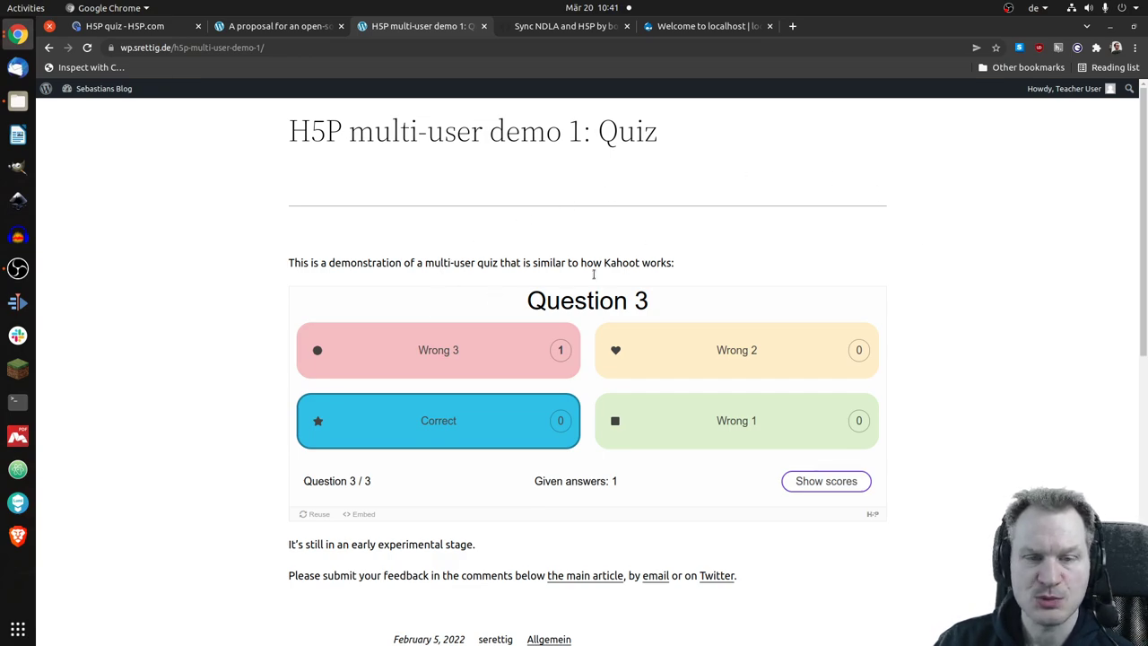
Go back, close the Log In tab, and scroll up the proposal article to its feature list
click(48, 48)
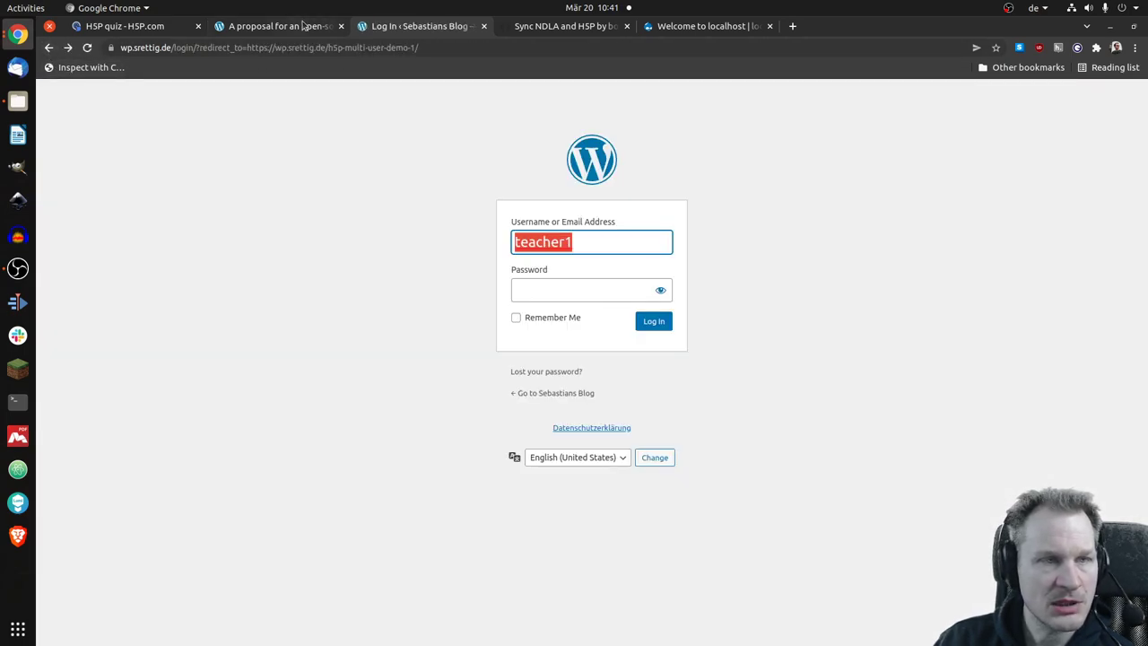
click(484, 26)
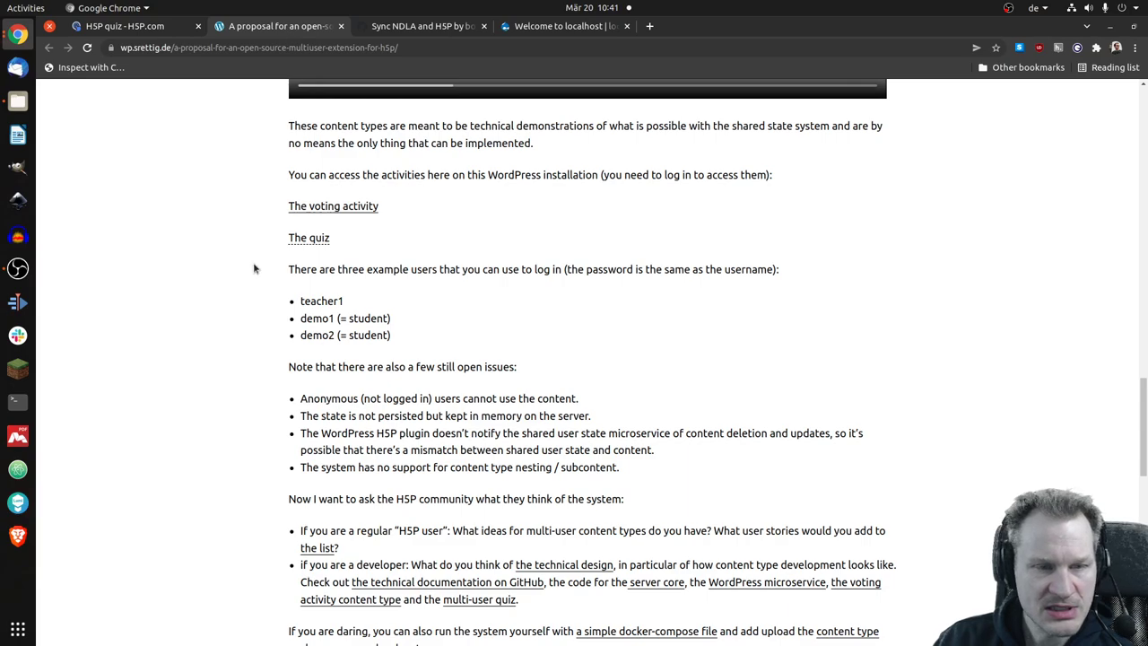
scroll(227, 281, up, 5)
scroll(197, 285, up, 2)
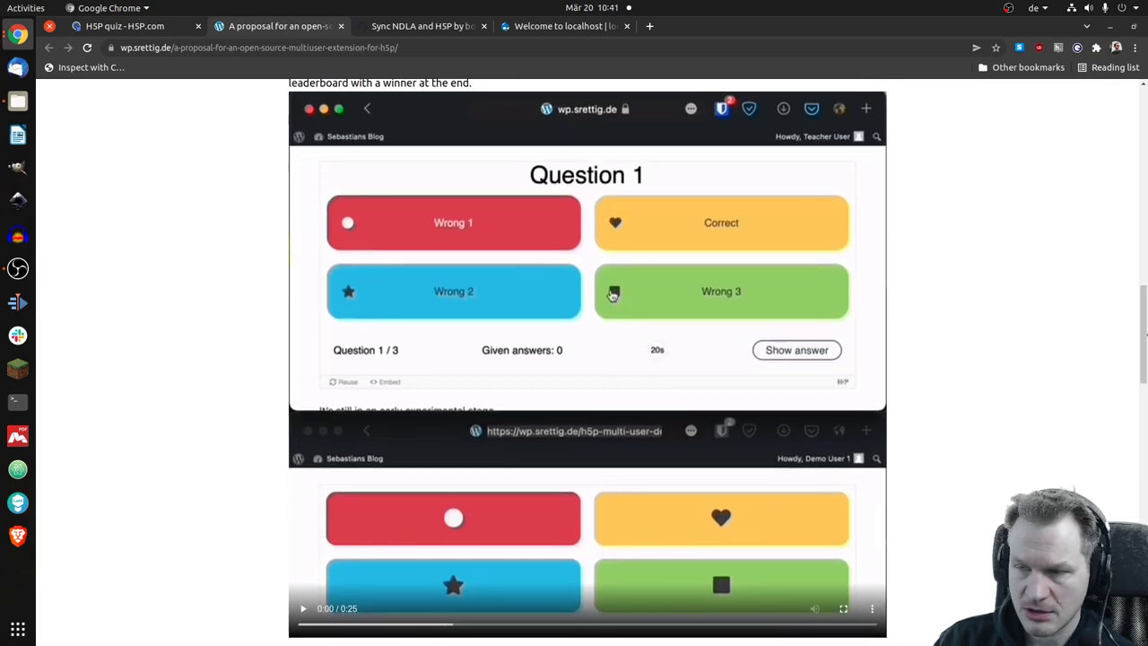
scroll(267, 373, up, 9)
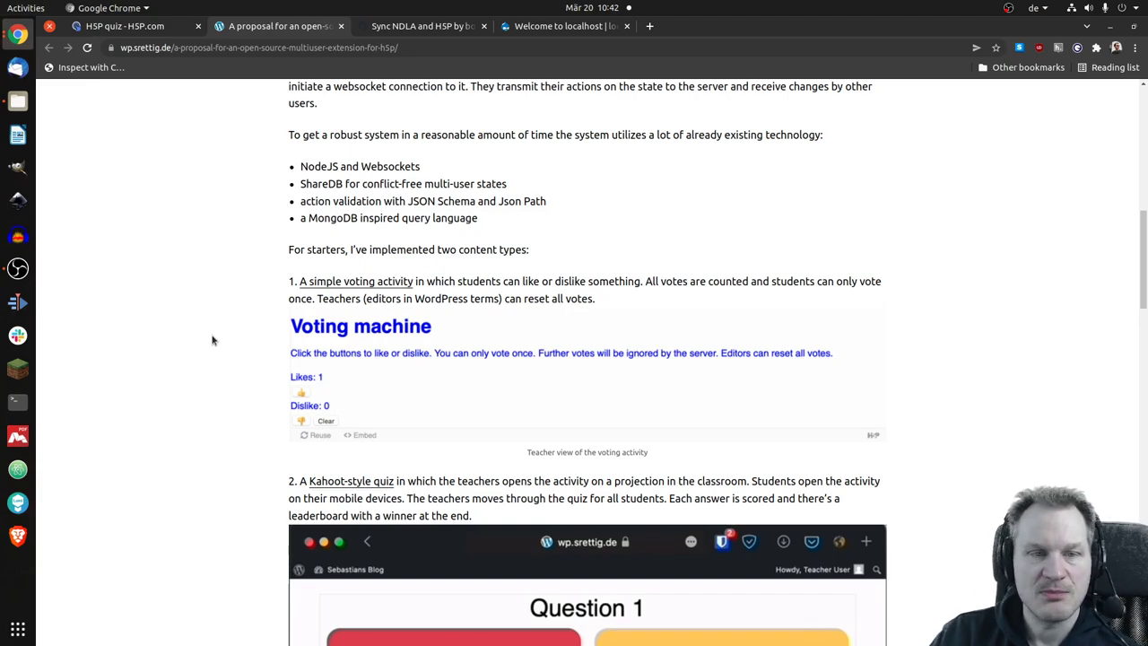
scroll(213, 340, up, 4)
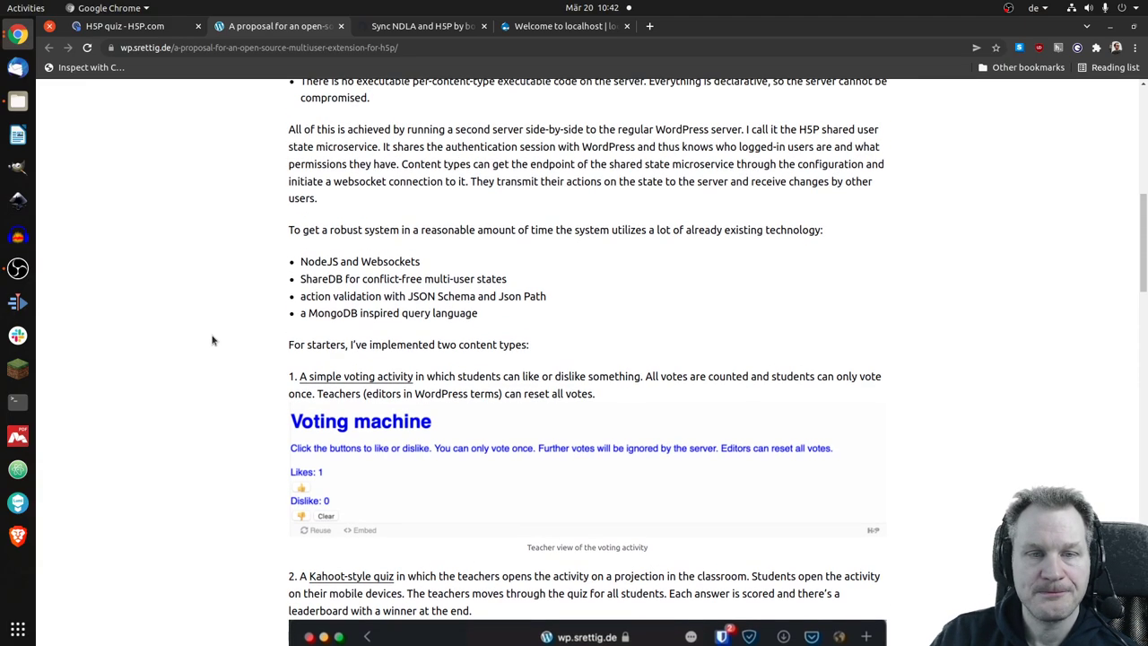